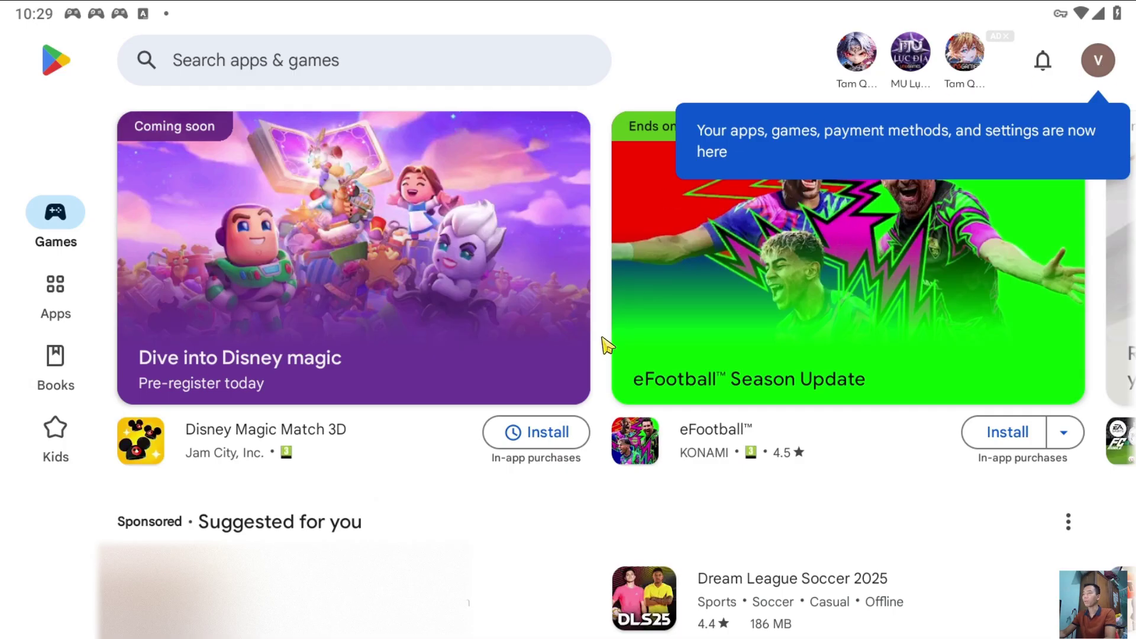
Search the Play Store for 'mobi', pick the mobile legends suggestion and install Mobile Legends: Bang Bang
left_click(336, 70)
type("mobi")
left_click(176, 127)
left_click(1004, 427)
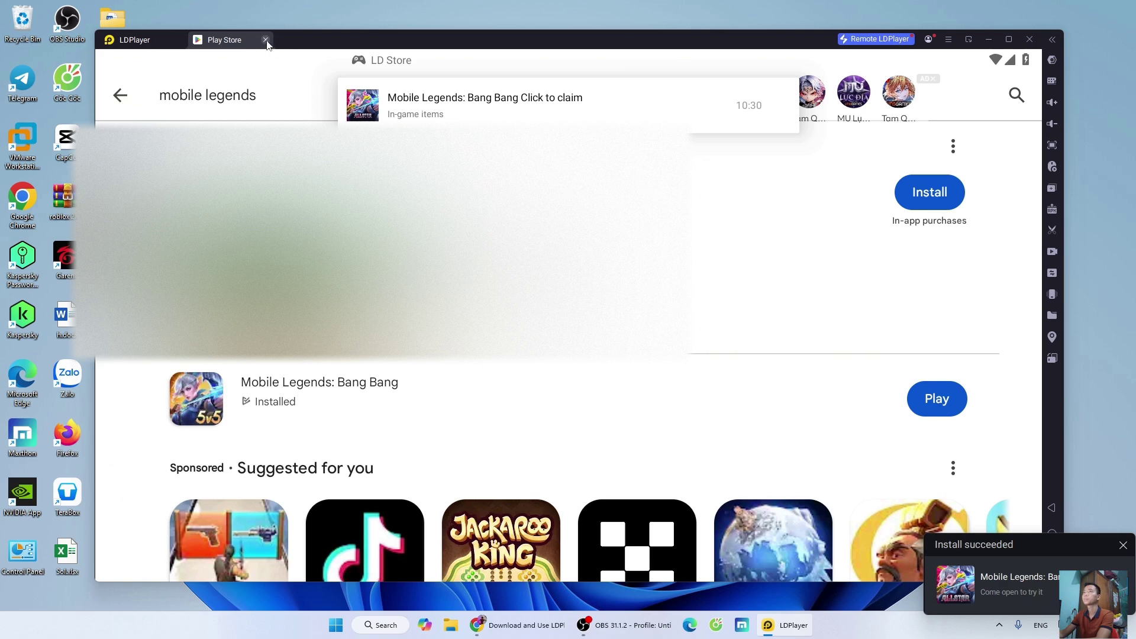
Close the Play Store tab to return to the emulator's home screen
left_click(266, 39)
In Display settings, choose 1600 x 900 resolution and High FPS mode with the cap raised to 240 FPS
left_click(949, 44)
left_click(953, 109)
left_click(643, 242)
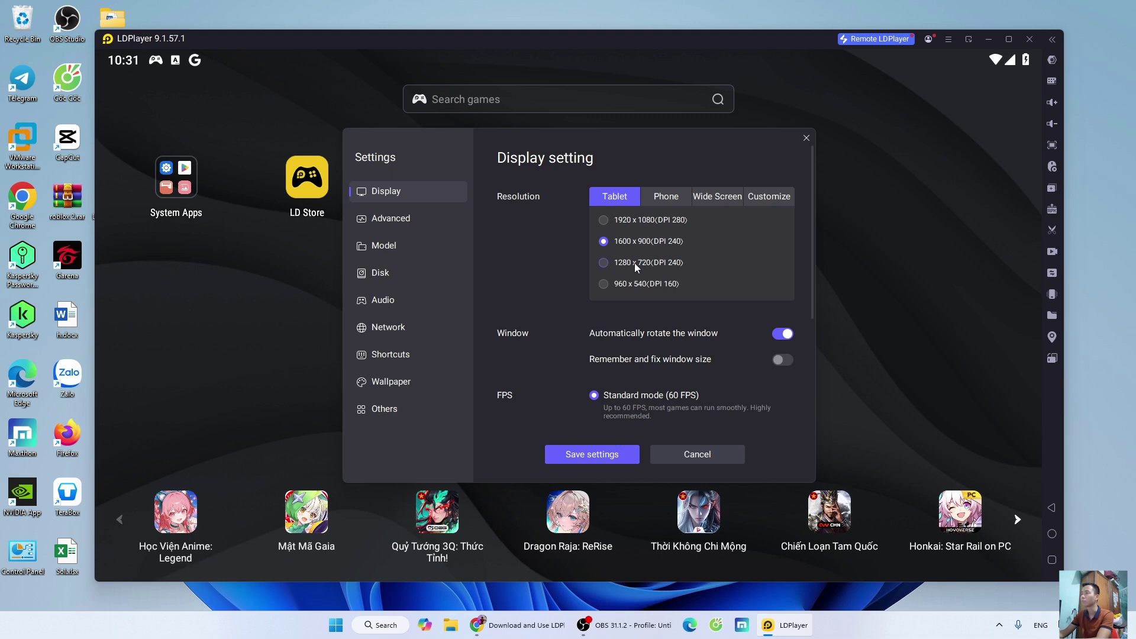
scroll(811, 254, "down", 3)
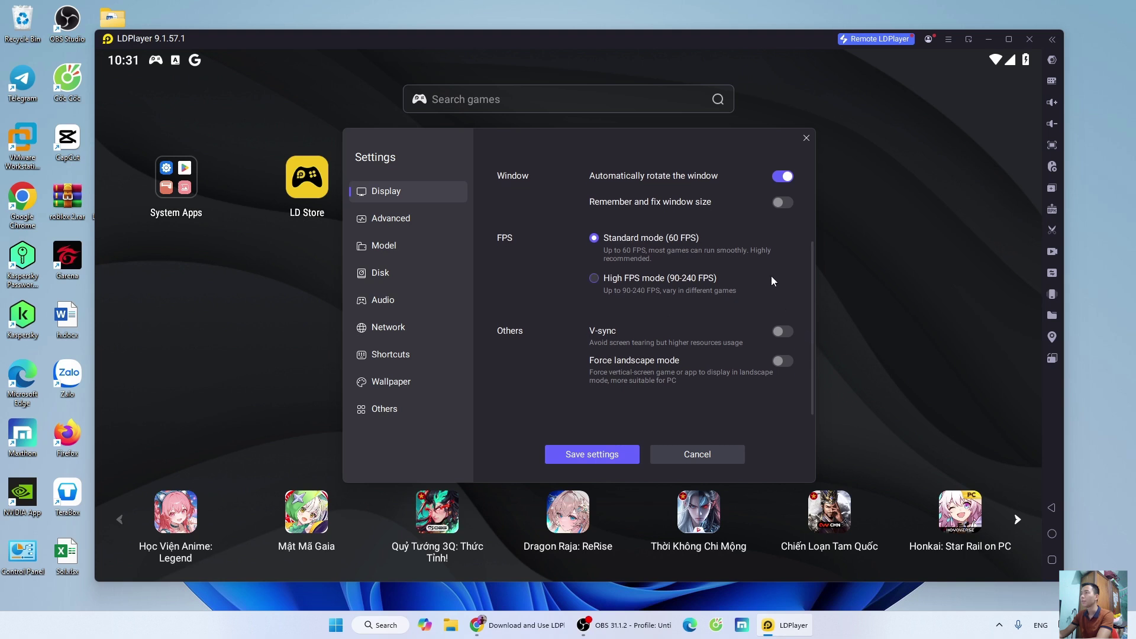
left_click(594, 278)
left_click(579, 357)
left_click_drag(641, 320, 713, 323)
Review the Advanced CPU/RAM page, then set the phone brand to ROG and model to ROG 8 Pro
left_click(395, 219)
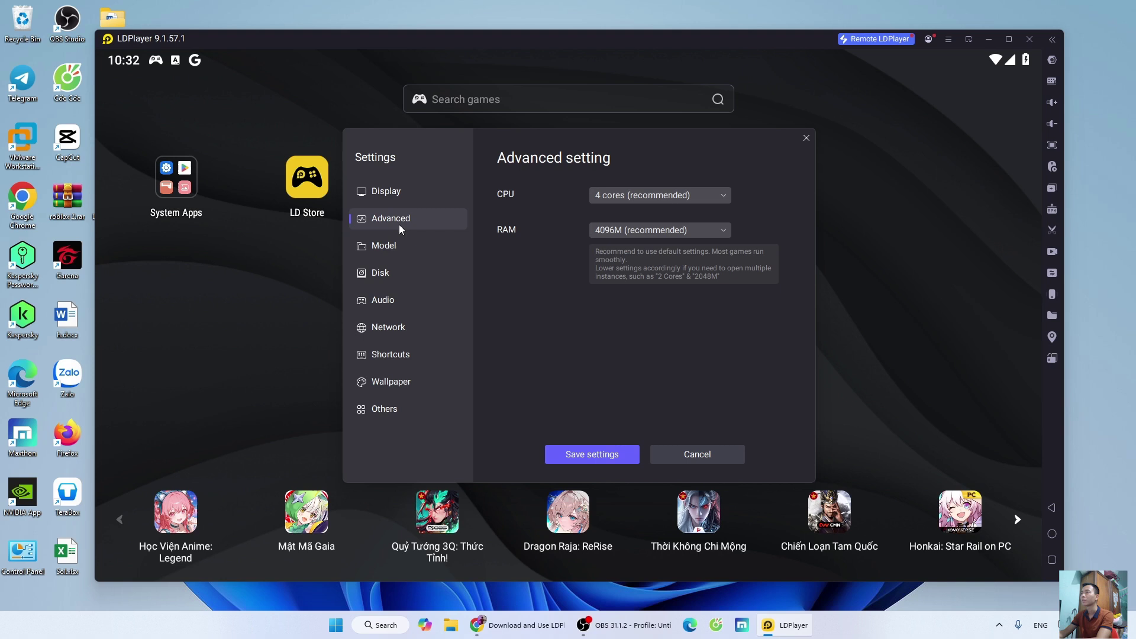
left_click(389, 246)
left_click(753, 247)
left_click(753, 247)
left_click(741, 225)
left_click(731, 242)
left_click(723, 249)
left_click(731, 244)
Save the emulator settings and restart the emulator now to apply them
left_click(602, 455)
left_click(661, 351)
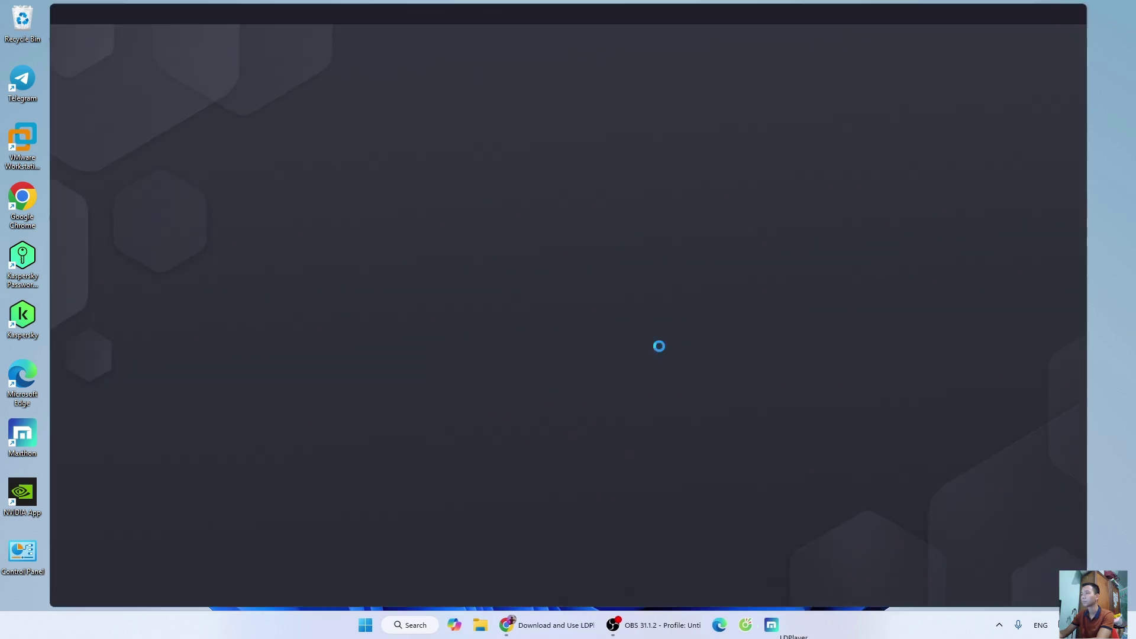